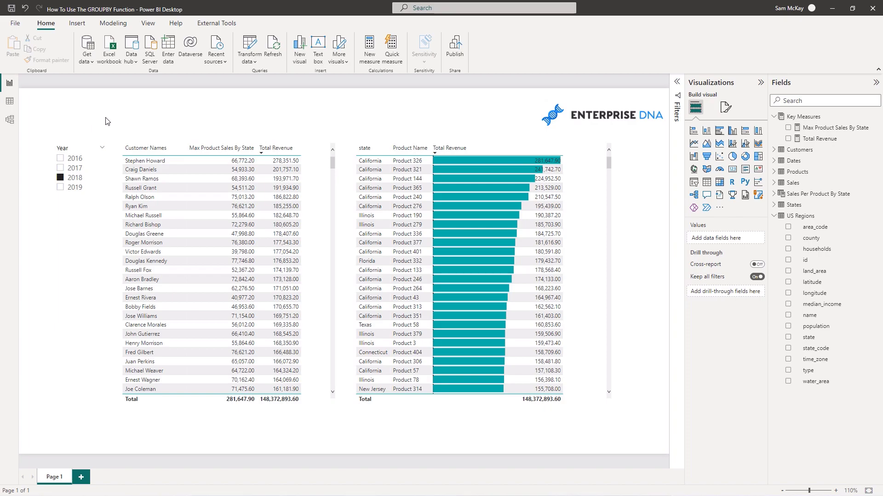
# - Preview the Sales Per Product By State data, then view Sales' relationships in the model diagram
pyautogui.click(9, 101)
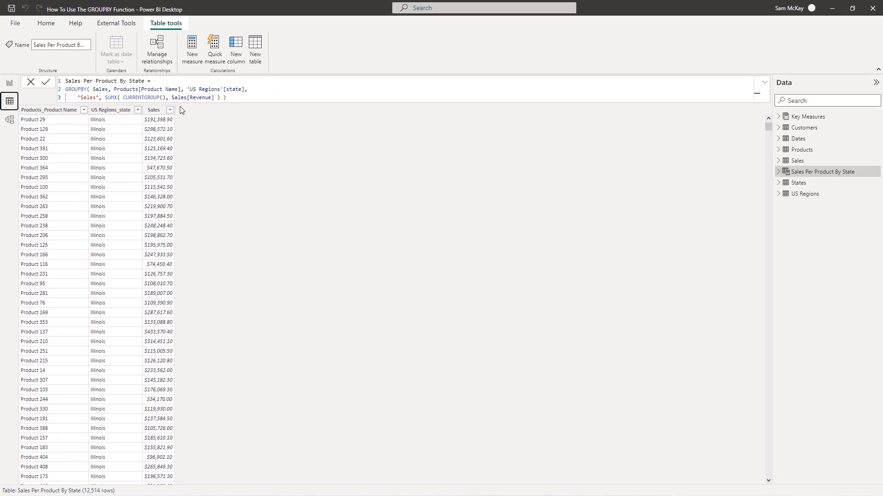
pyautogui.click(10, 120)
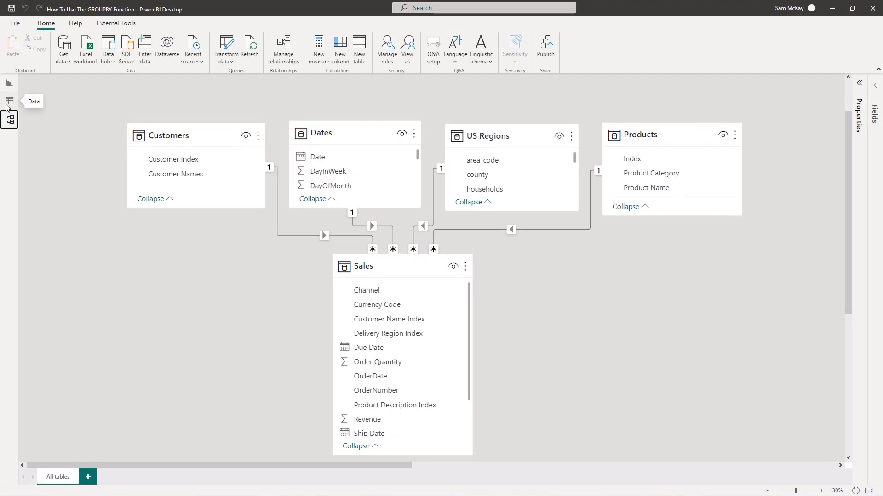
# - Return to Data view to show the Sales Per Product By State table and its GROUPBY formula
pyautogui.click(8, 105)
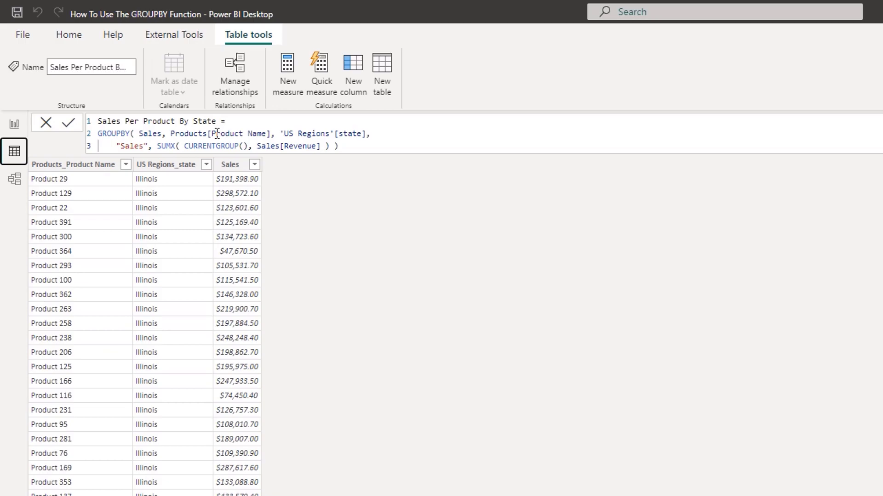
pyautogui.doubleClick(105, 133)
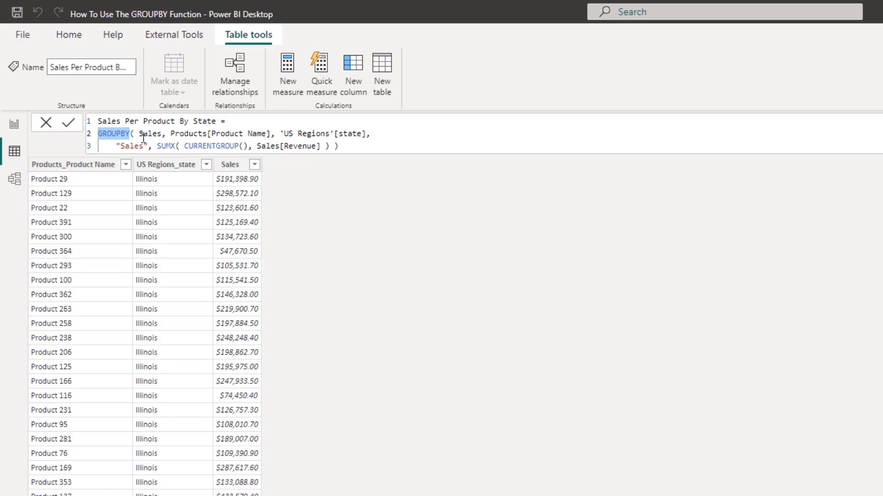
pyautogui.moveTo(138, 134); pyautogui.dragTo(162, 135)
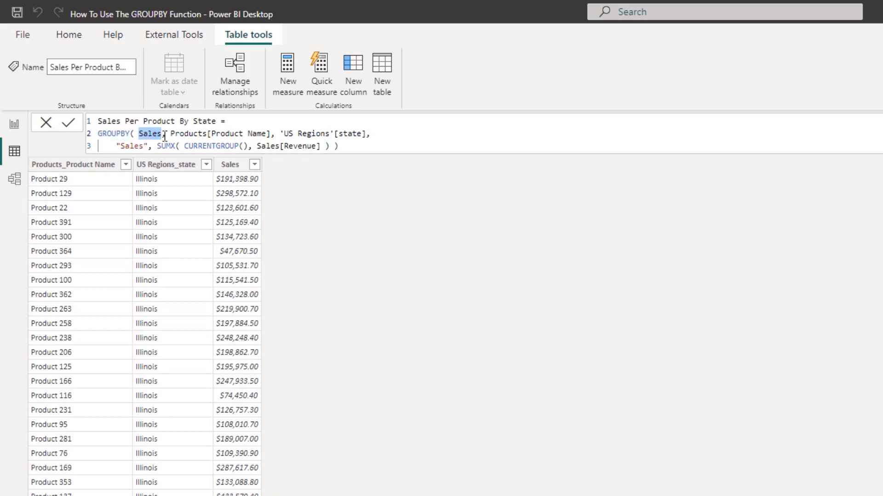
pyautogui.click(18, 190)
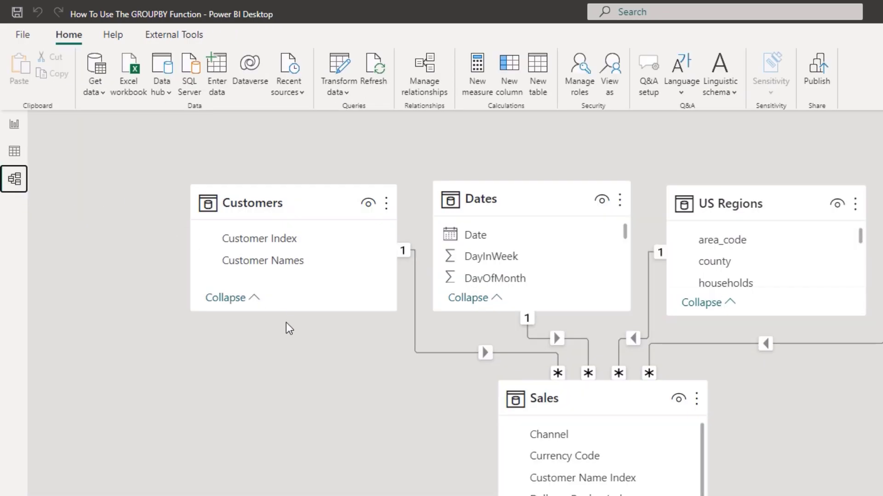
pyautogui.click(611, 421)
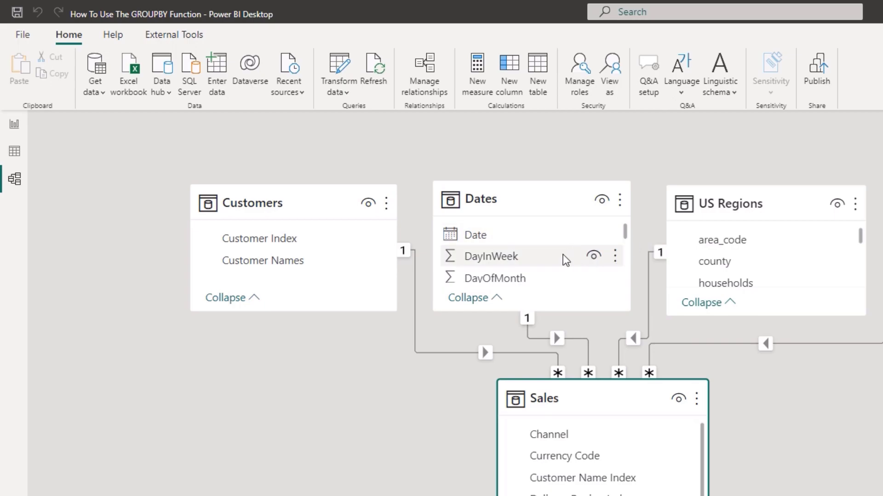
pyautogui.click(26, 125)
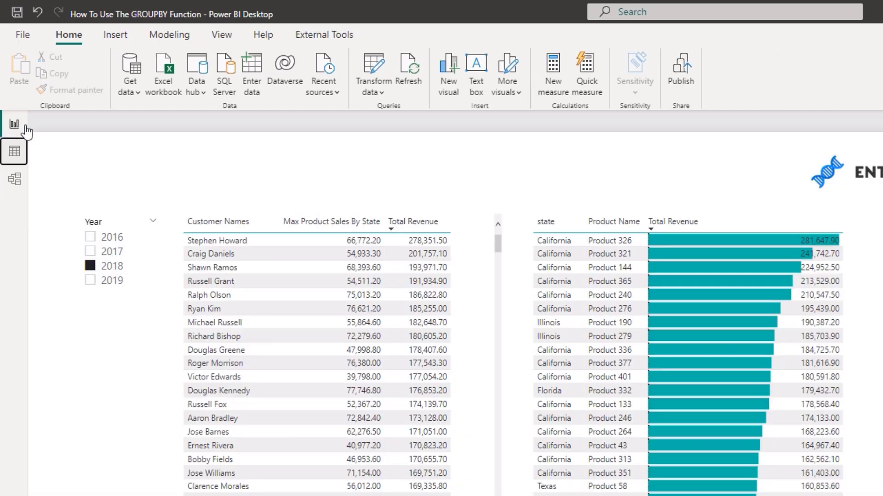
pyautogui.click(20, 148)
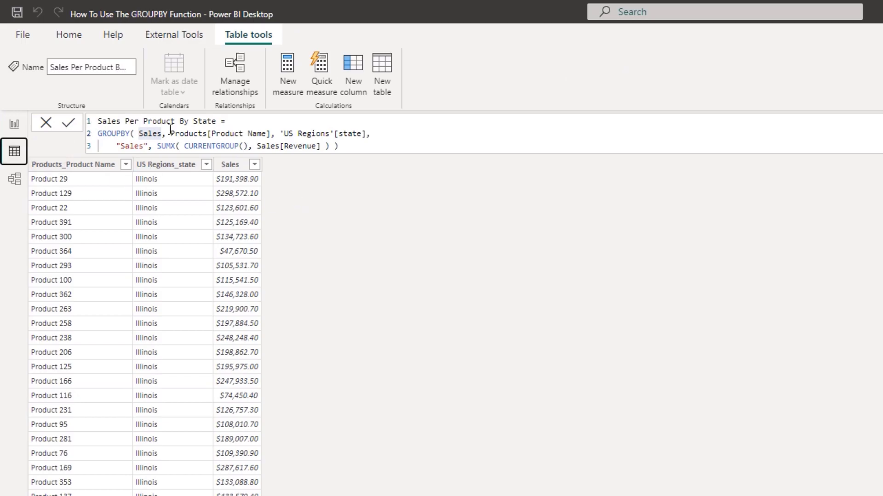
pyautogui.moveTo(169, 134); pyautogui.dragTo(366, 133)
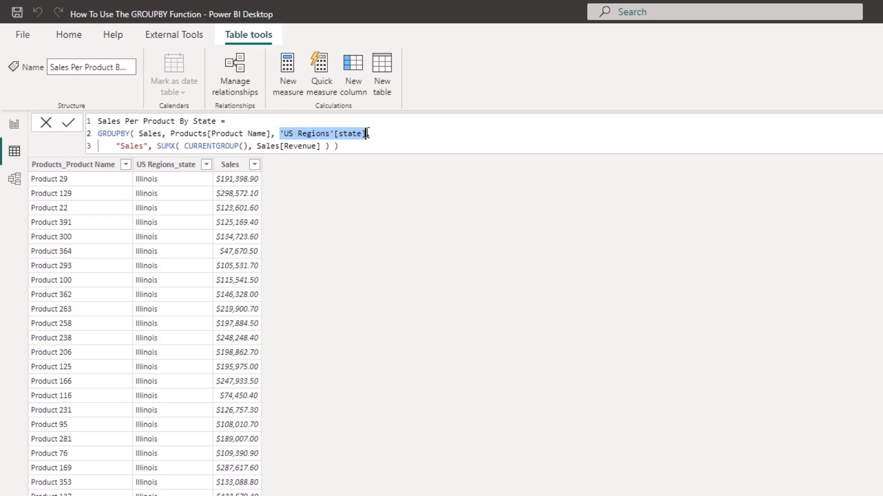
pyautogui.click(69, 166)
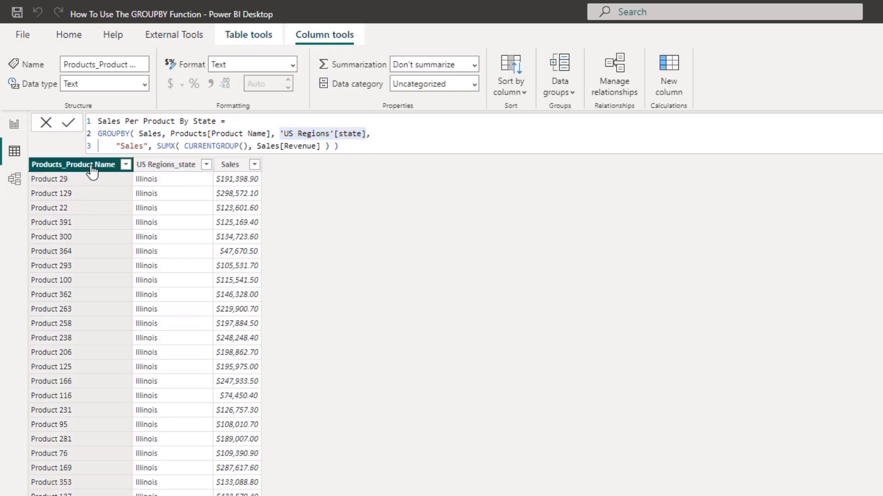
pyautogui.click(164, 168)
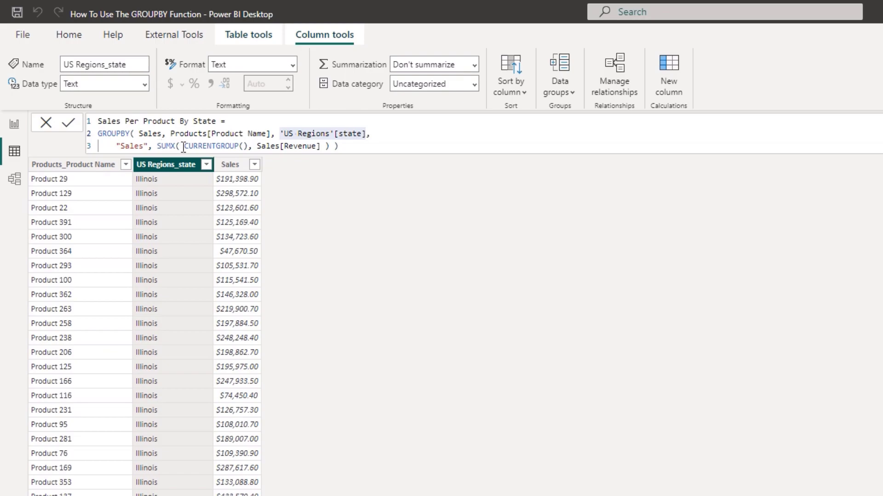
pyautogui.moveTo(184, 145); pyautogui.dragTo(247, 146)
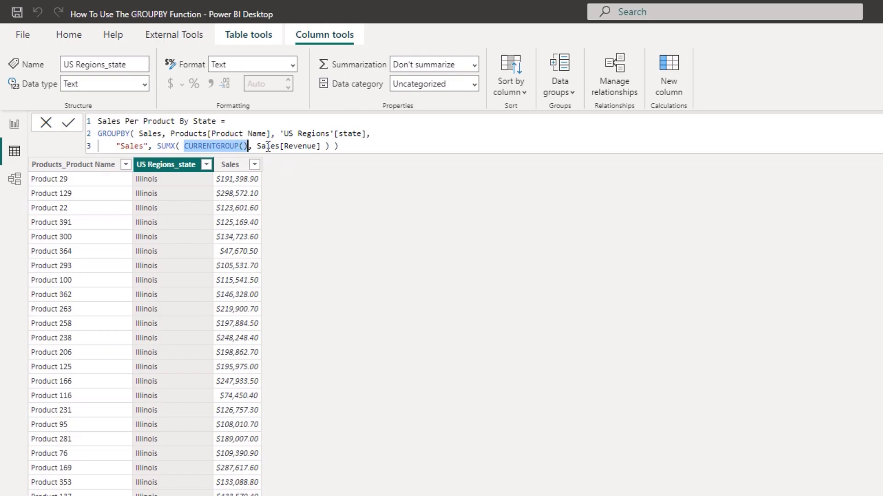
pyautogui.moveTo(256, 145); pyautogui.dragTo(323, 146)
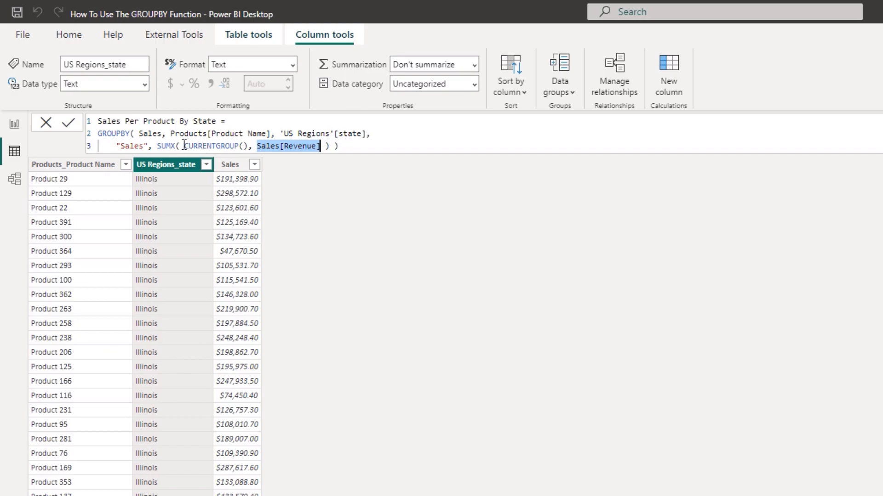
pyautogui.moveTo(170, 136); pyautogui.dragTo(400, 138)
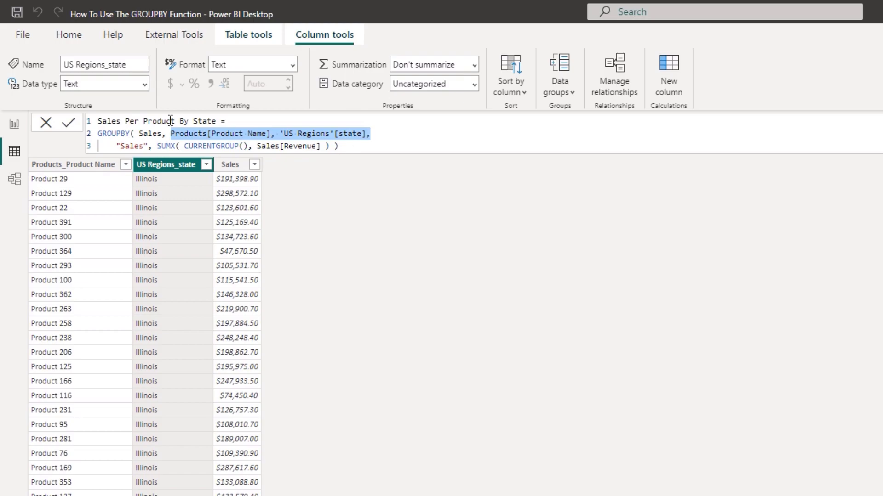
# - Comment out the SUMX line, compute the Sales column with [Total Revenue] instead, and commit
pyautogui.click(156, 145)
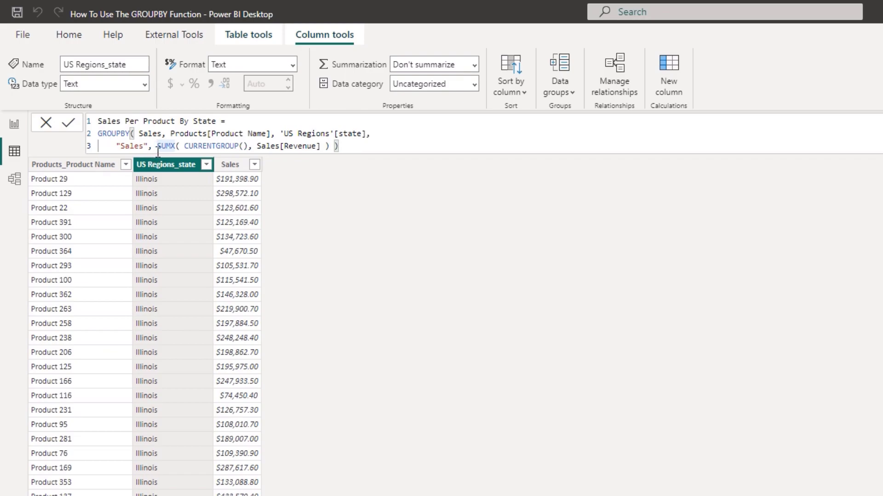
pyautogui.hotkey('shift', 'Return')
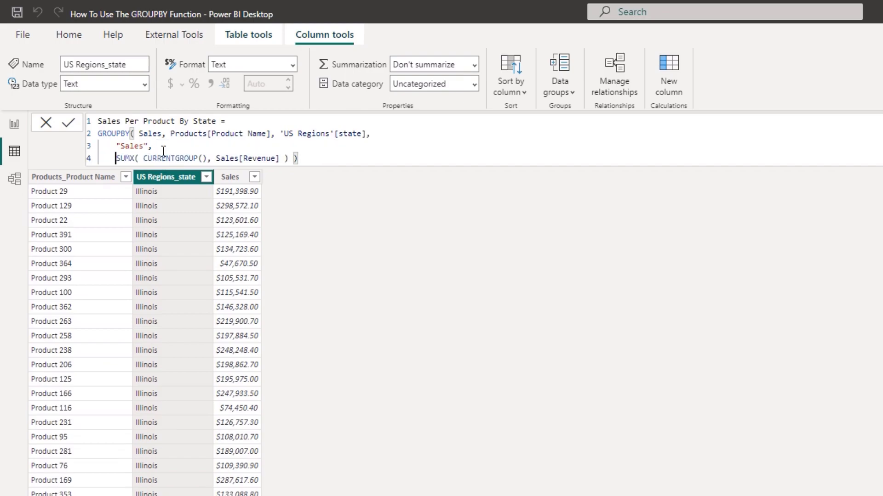
pyautogui.write('//')
pyautogui.click(161, 147)
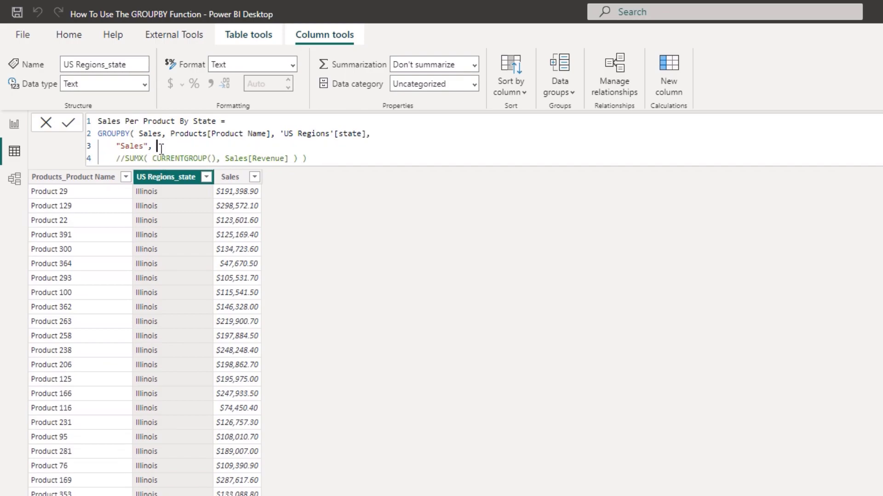
pyautogui.hotkey('shift', 'Return')
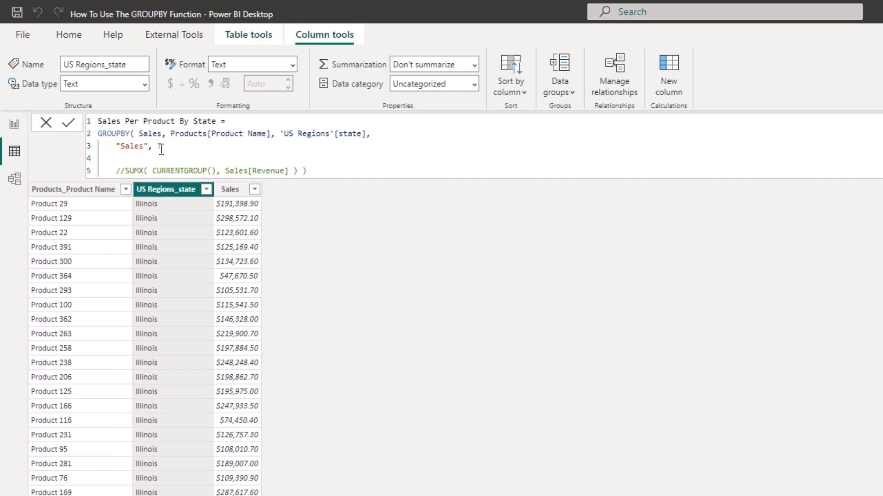
pyautogui.write('[T')
pyautogui.press('Tab')
pyautogui.write(')')
pyautogui.click(226, 161)
pyautogui.press('Return')
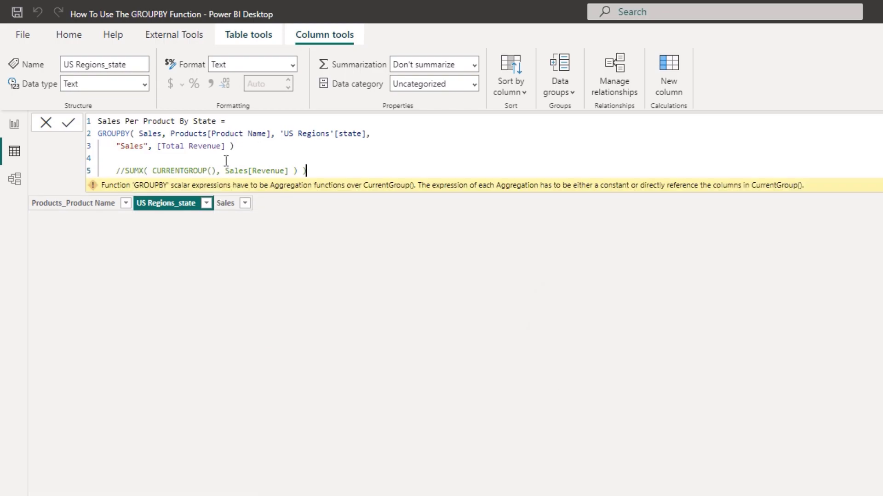
# - Replace [Total Revenue] with the uncommented SUMX( CURRENTGROUP(), Sales[Revenue] ), commit, and check the closing parentheses
pyautogui.moveTo(234, 146); pyautogui.dragTo(160, 146)
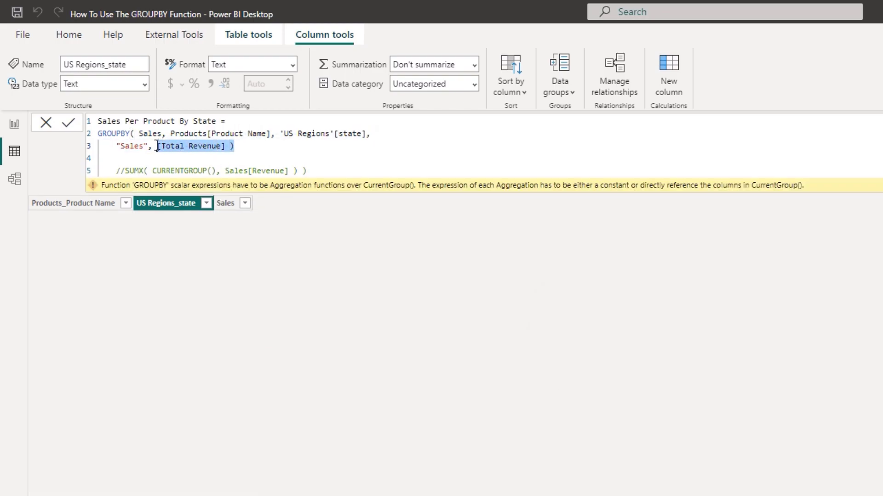
pyautogui.press('Delete')
pyautogui.click(123, 171)
pyautogui.press('BackSpace')
pyautogui.press('BackSpace')
pyautogui.press('BackSpace')
pyautogui.press('BackSpace')
pyautogui.press('BackSpace')
pyautogui.press('BackSpace')
pyautogui.press('BackSpace')
pyautogui.press('BackSpace')
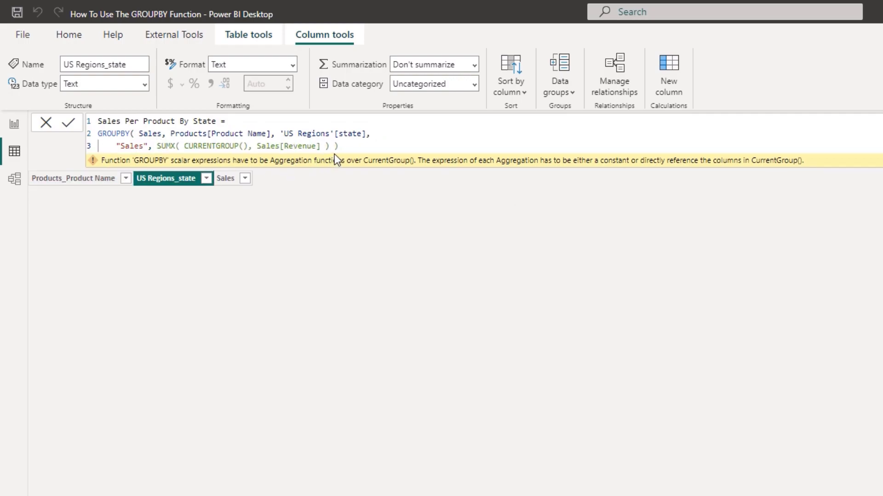
pyautogui.click(345, 144)
pyautogui.press('Return')
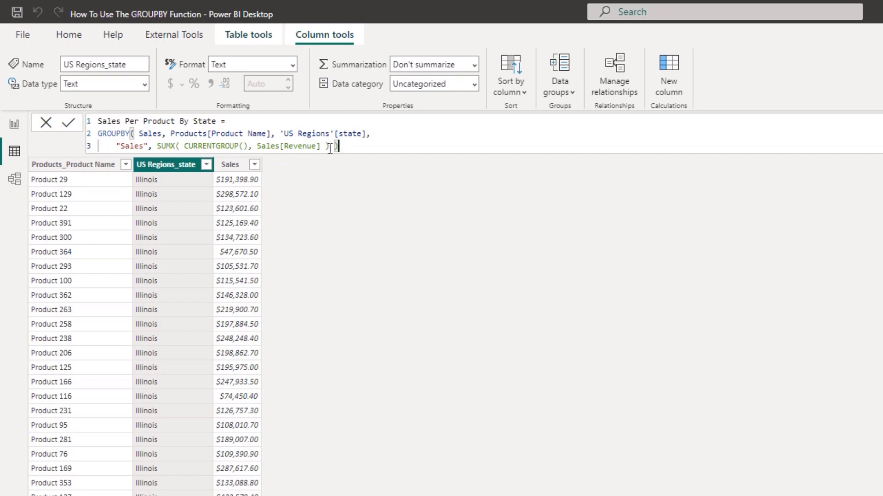
pyautogui.click(329, 146)
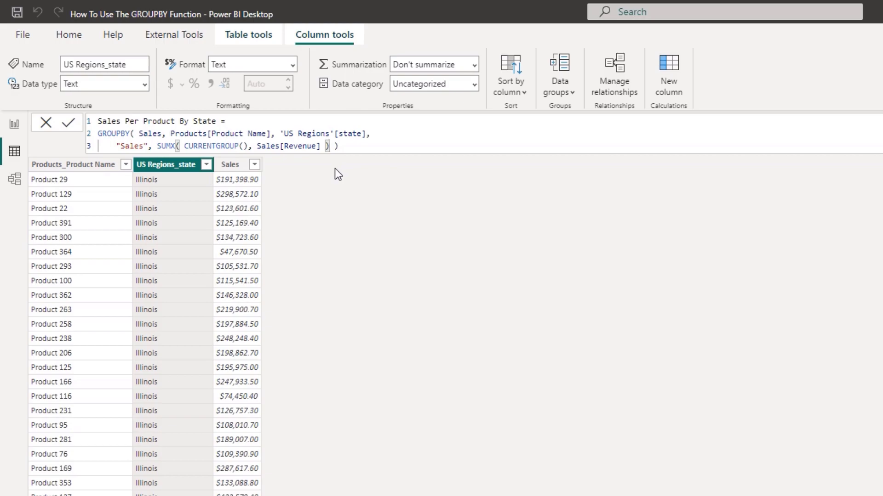
pyautogui.click(350, 148)
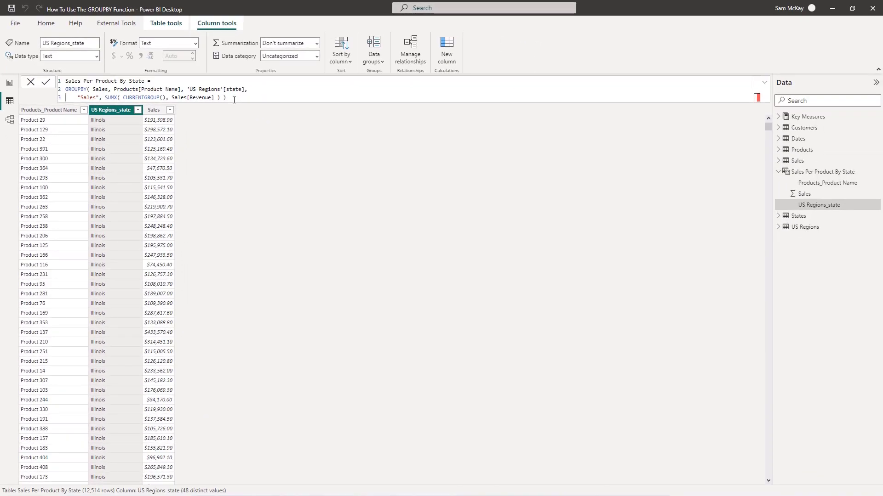
# - Switch to the customer report and open the Max Product Sales By State formula, highlighting its GROUPBY expression
pyautogui.click(14, 86)
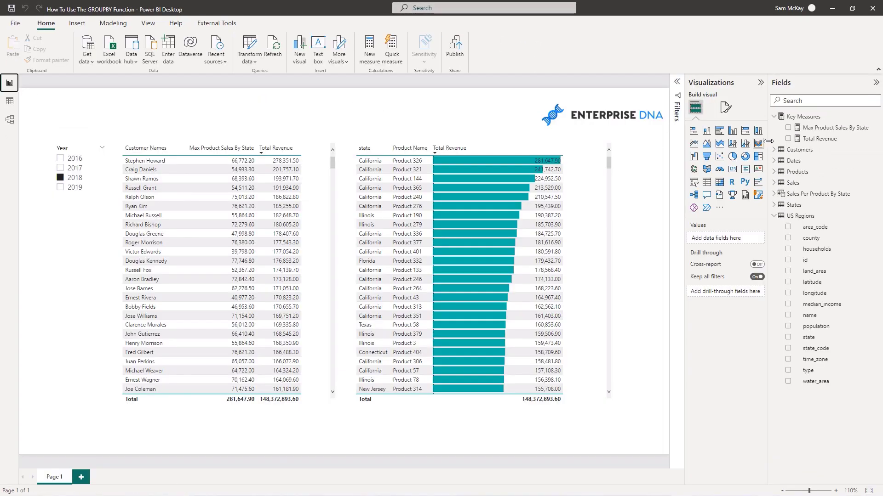
pyautogui.click(828, 129)
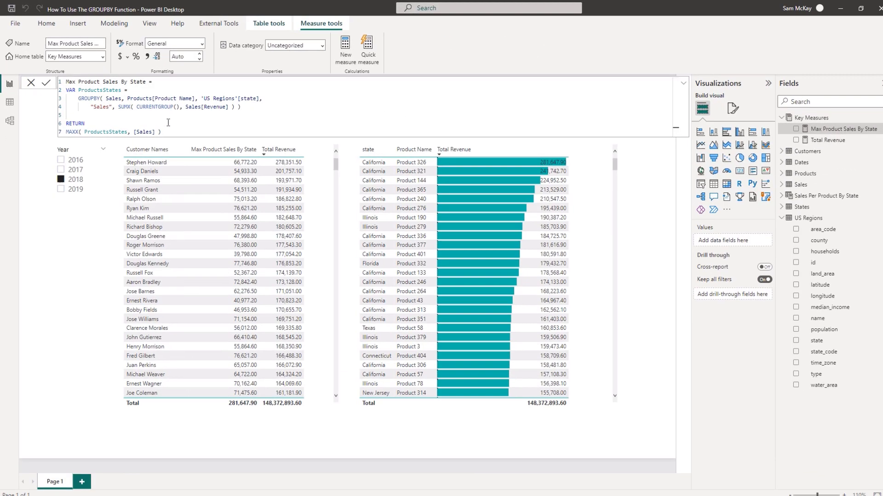
pyautogui.moveTo(159, 130); pyautogui.dragTo(78, 89)
pyautogui.click(346, 143)
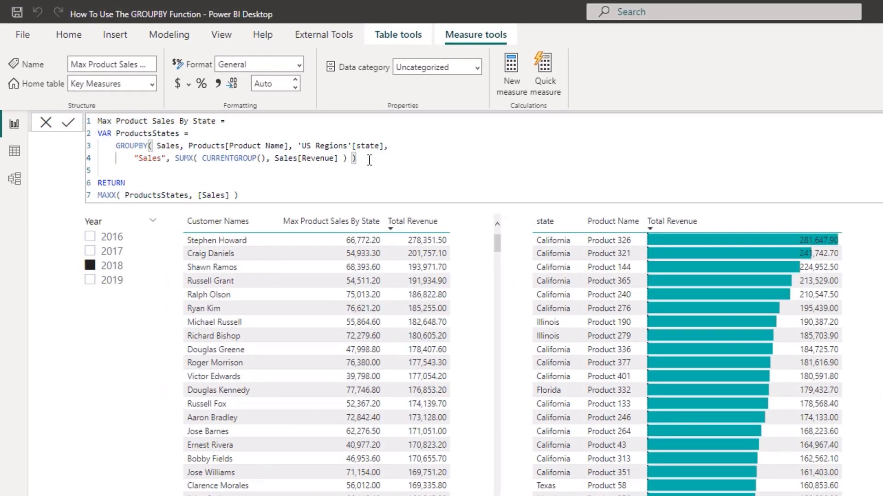
pyautogui.moveTo(369, 160); pyautogui.dragTo(97, 150)
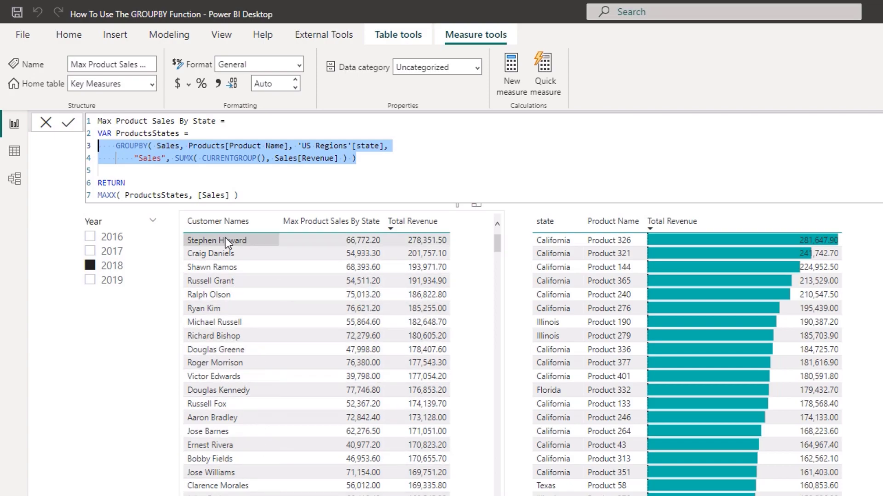
pyautogui.moveTo(217, 121); pyautogui.dragTo(97, 121)
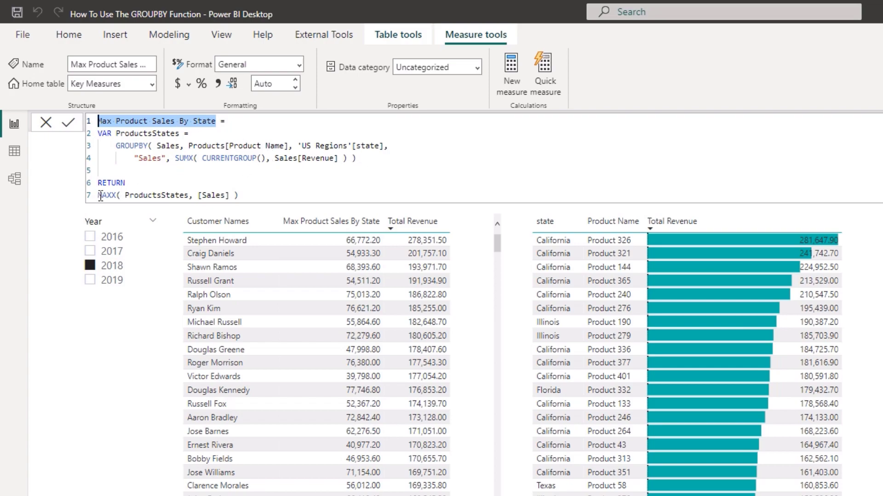
# - Highlight MAXX, the GROUPBY expression and the [Sales] argument, then deselect the measure on the canvas
pyautogui.moveTo(99, 196); pyautogui.dragTo(121, 197)
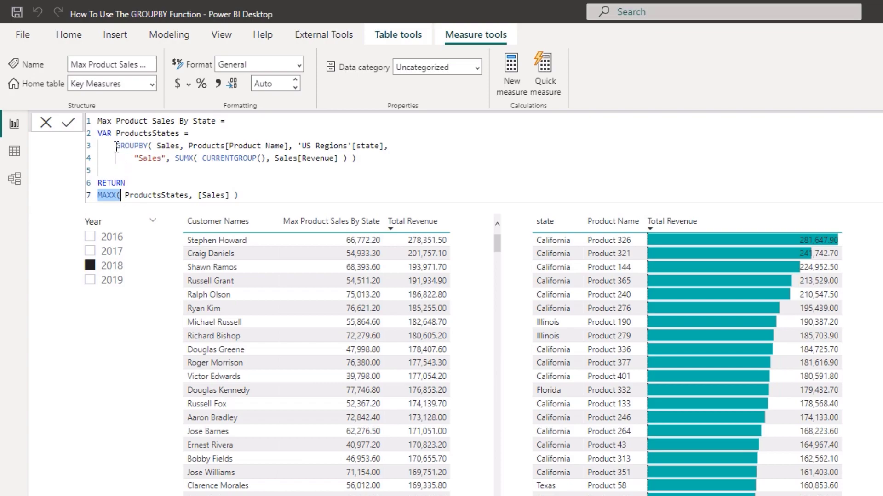
pyautogui.moveTo(116, 146); pyautogui.dragTo(341, 159)
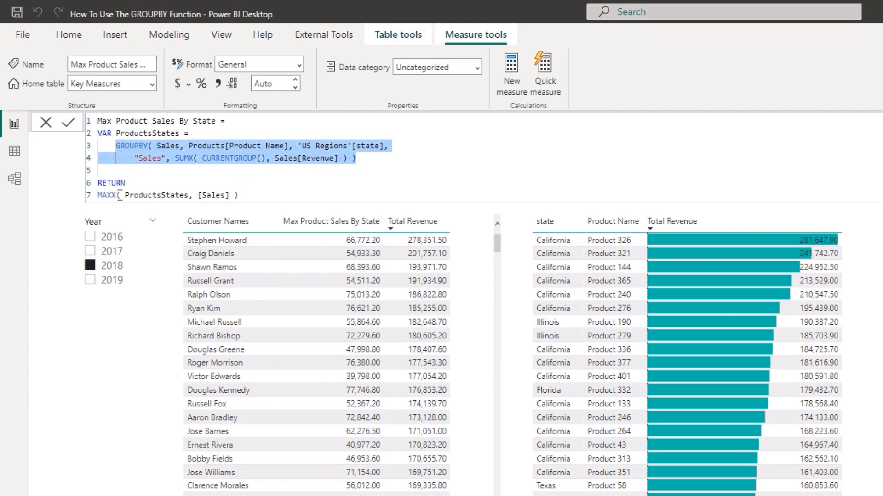
pyautogui.moveTo(121, 196); pyautogui.dragTo(230, 196)
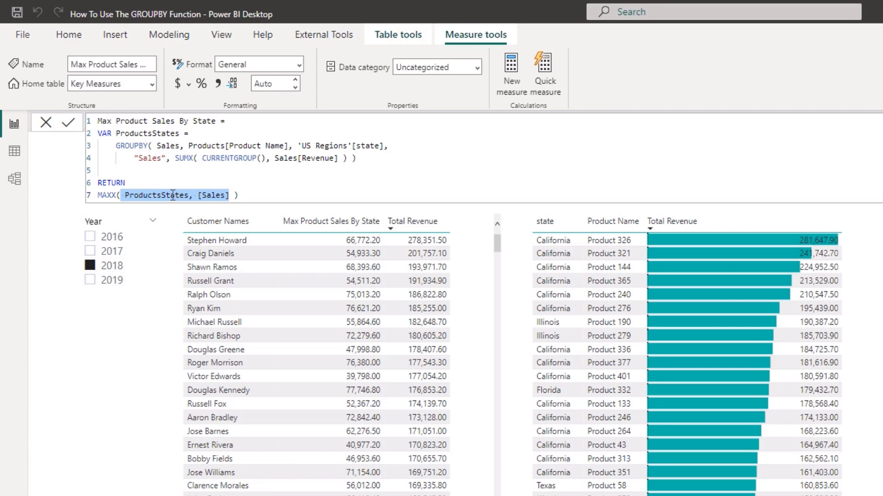
pyautogui.moveTo(198, 197); pyautogui.dragTo(230, 197)
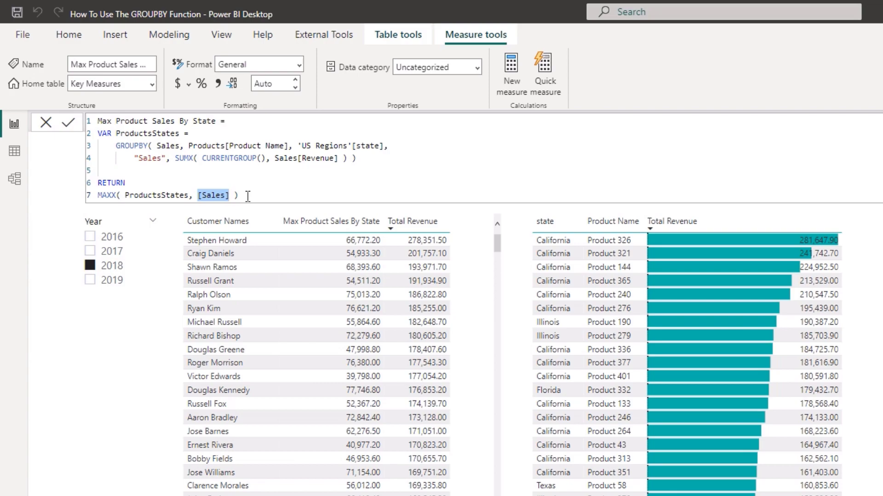
pyautogui.moveTo(98, 195); pyautogui.dragTo(120, 195)
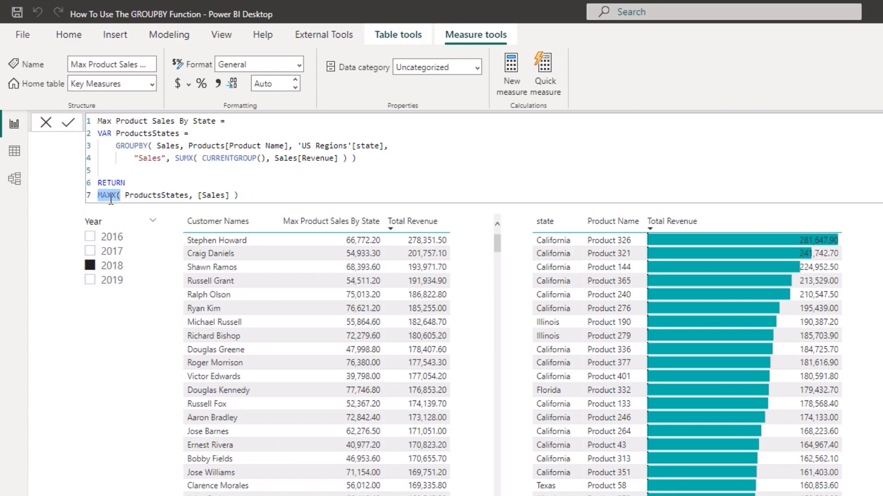
pyautogui.click(110, 343)
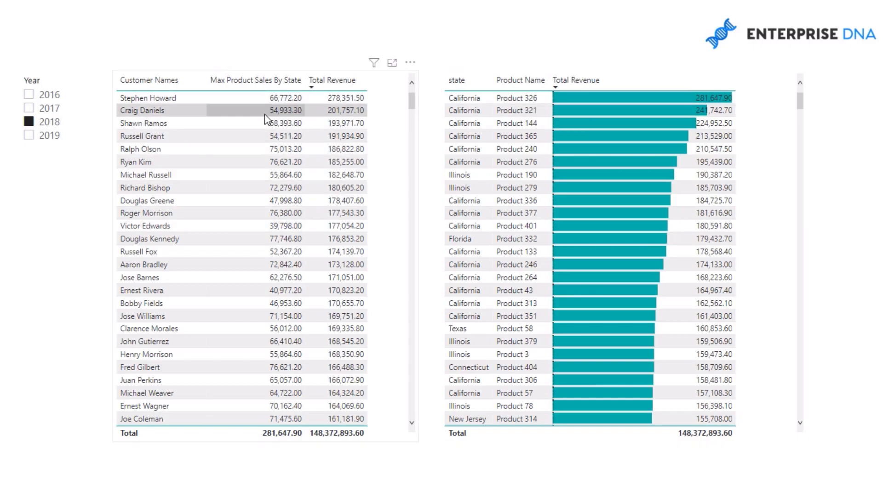
# - Select four customer rows in turn, filtering the product/state revenue table to each customer
pyautogui.click(151, 127)
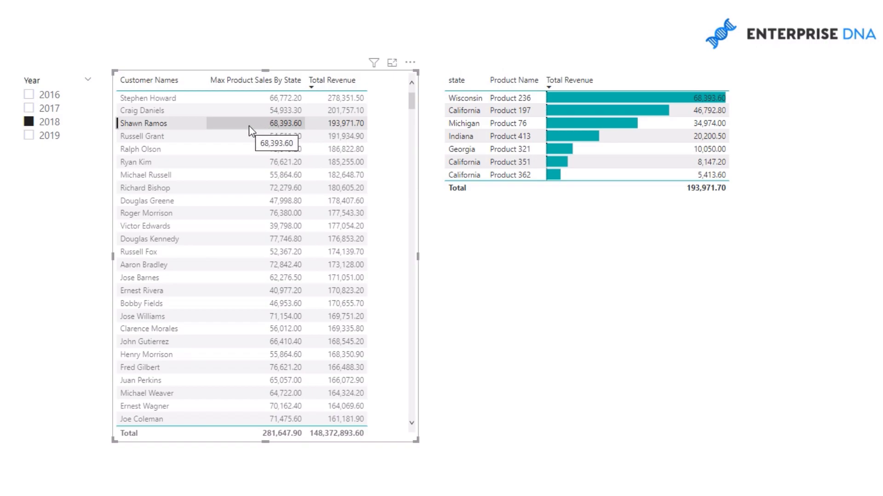
pyautogui.click(156, 135)
pyautogui.click(157, 150)
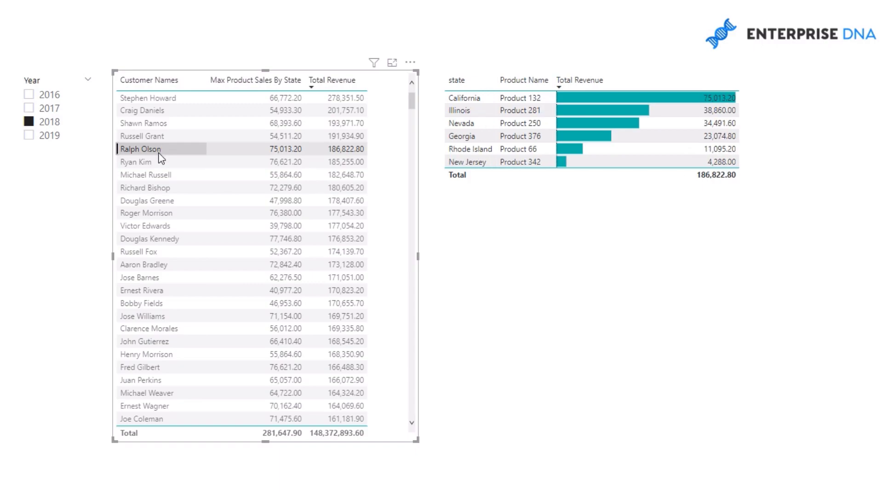
pyautogui.click(159, 163)
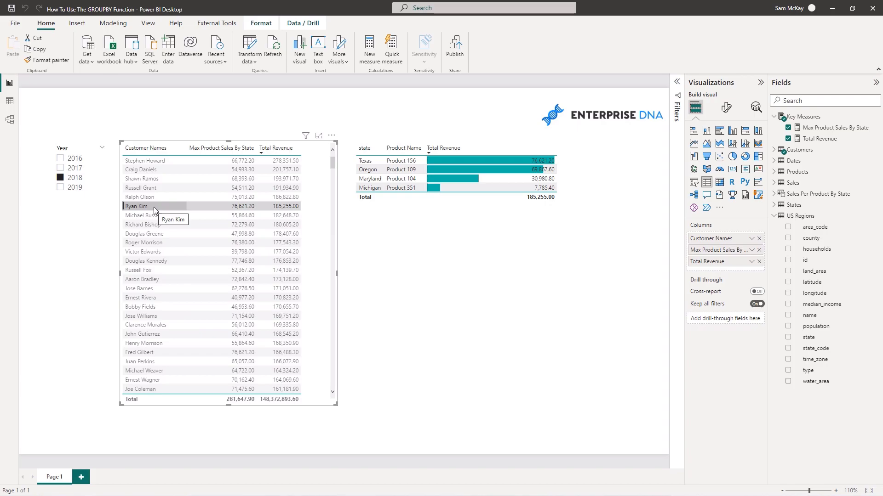
# - Open the Max Product Sales By State formula and highlight its SUMX( CURRENTGROUP(), Sales[Revenue] ) aggregation
pyautogui.click(817, 130)
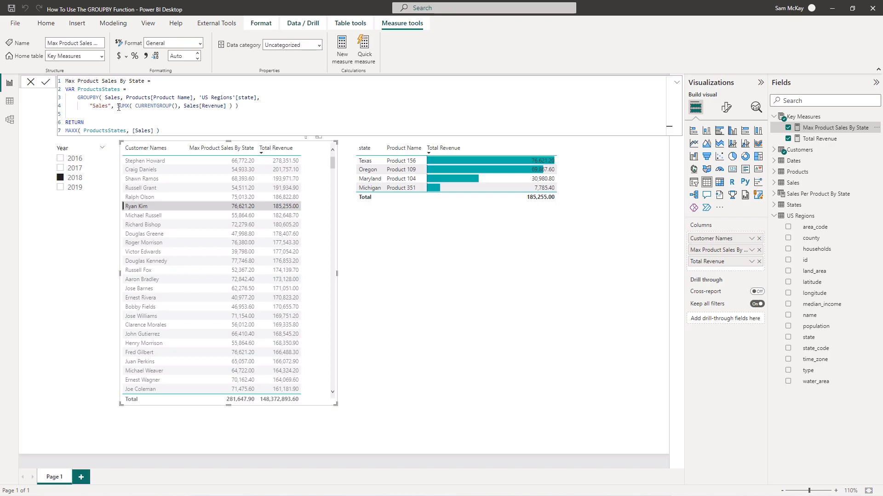
pyautogui.moveTo(117, 106); pyautogui.dragTo(235, 105)
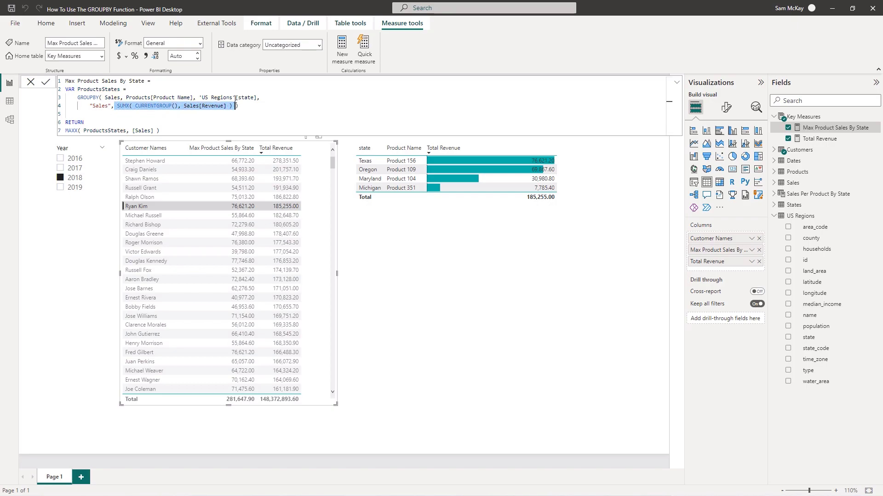